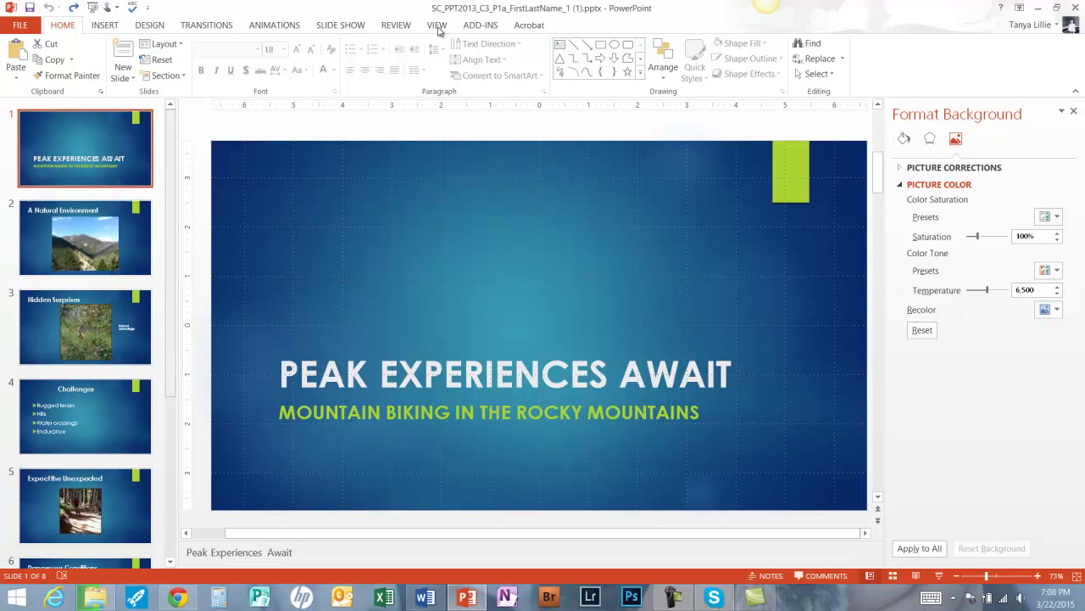
Apply the green variant of the Ion theme to the presentation
click(439, 28)
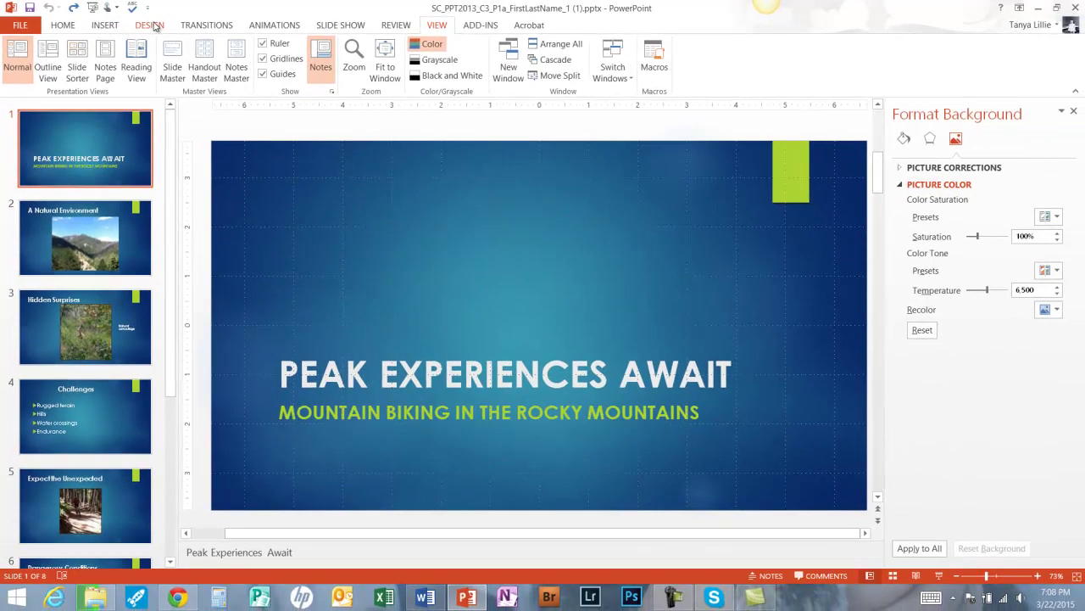
click(166, 31)
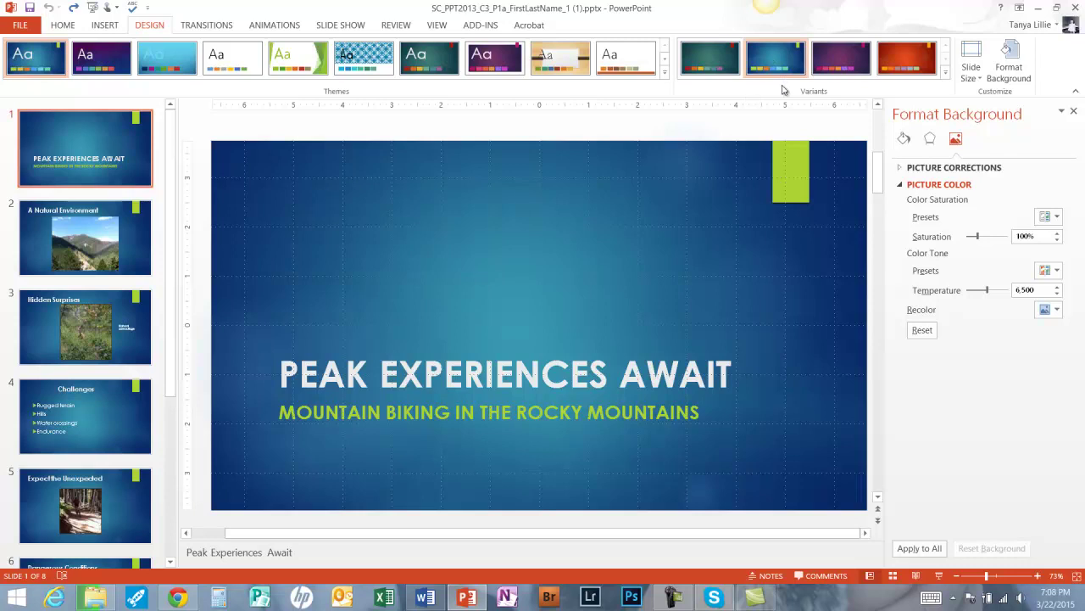
click(706, 69)
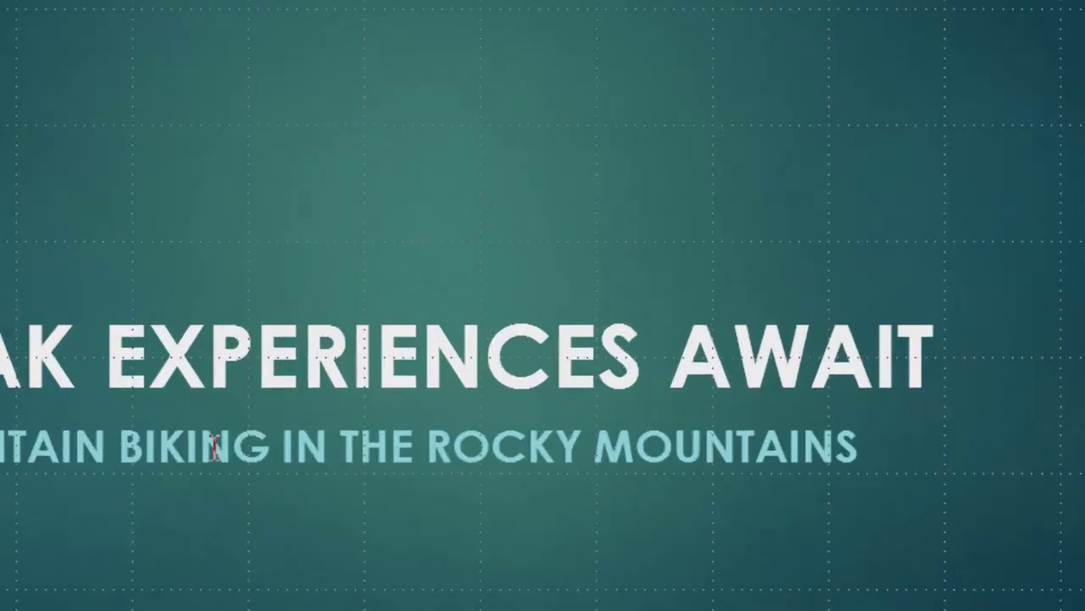
Move the subtitle "Mountain Biking in the Rocky Mountains" above the title on the first slide
click(419, 416)
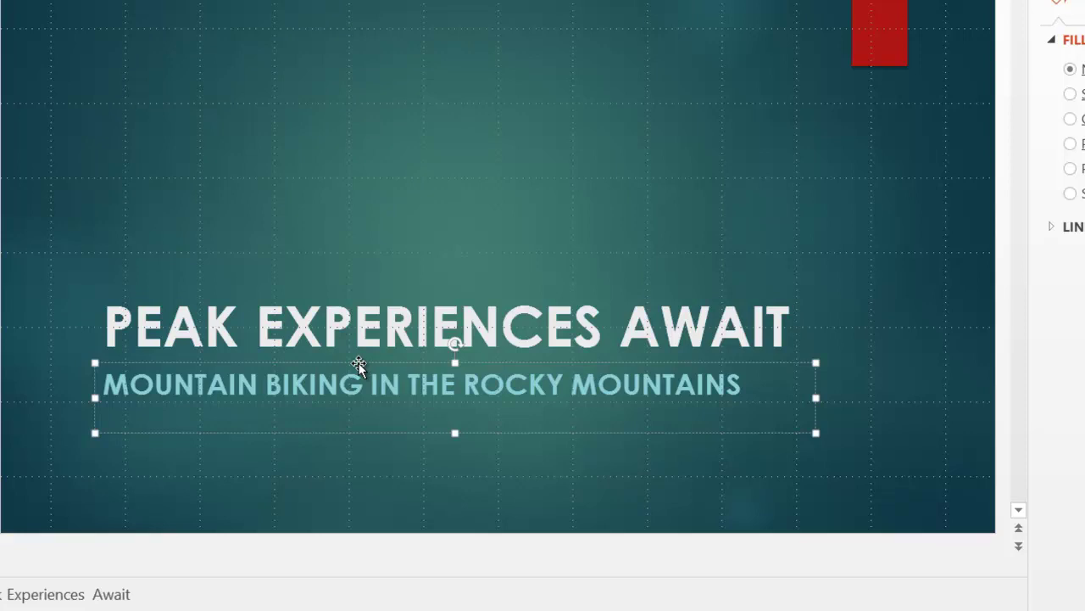
click(360, 364)
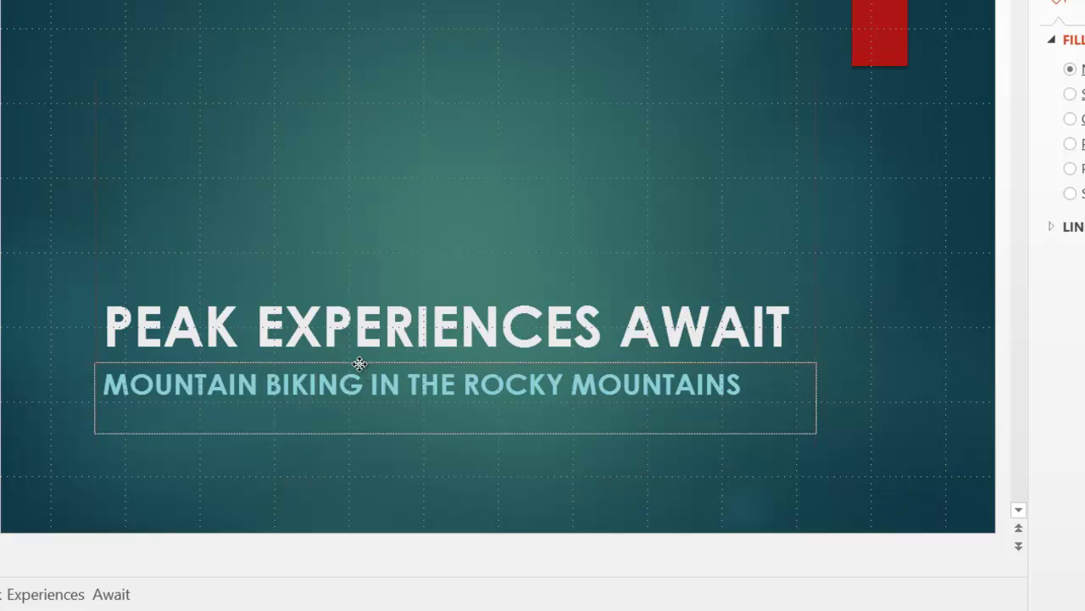
drag(359, 363, 374, 235)
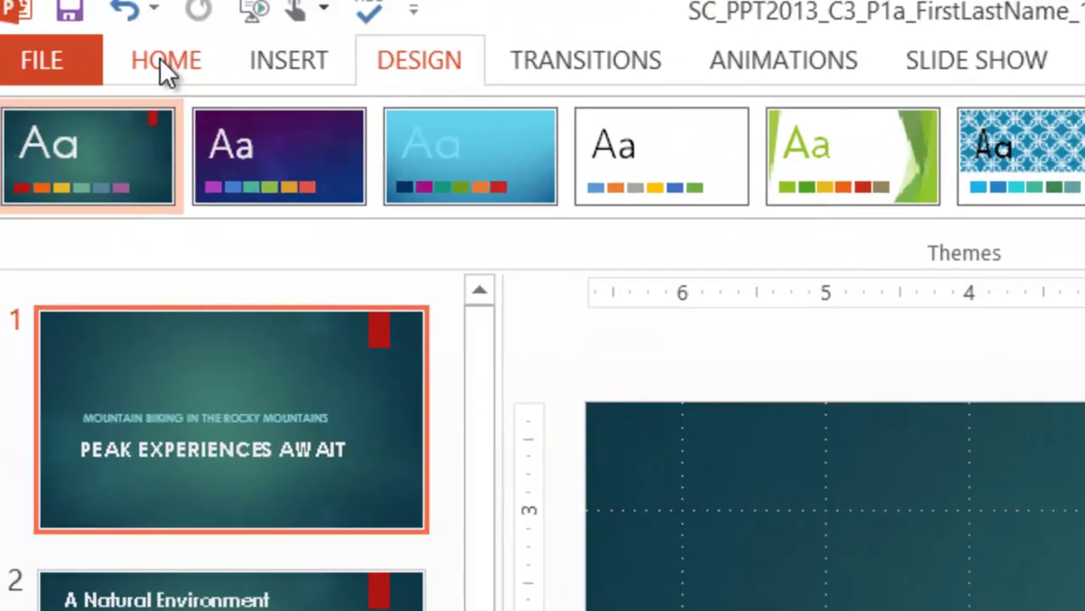
Insert a new slide with the Title and Content layout after the title slide
click(162, 59)
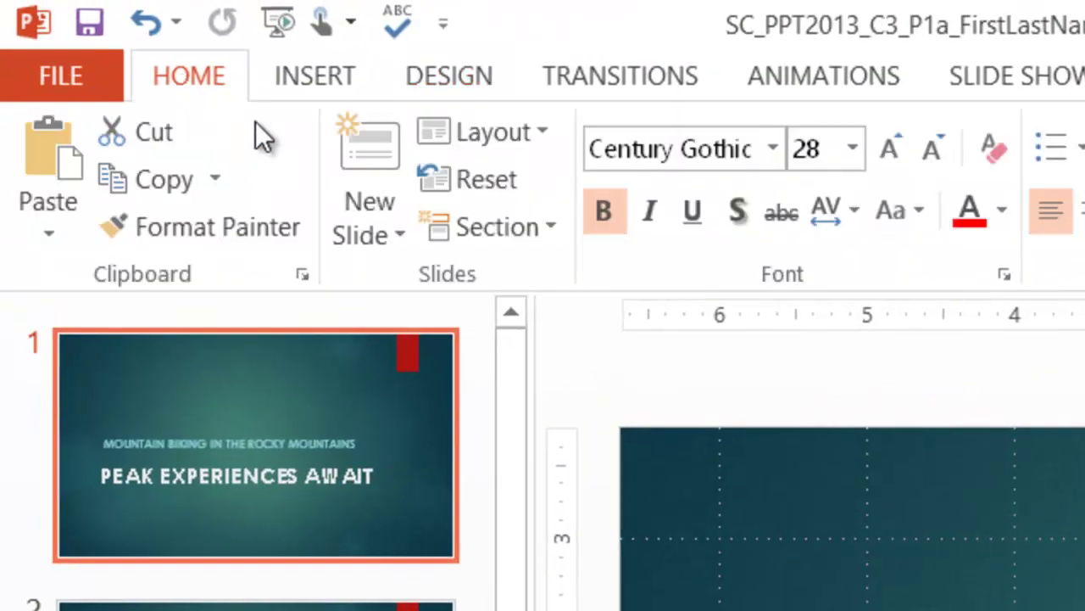
click(402, 236)
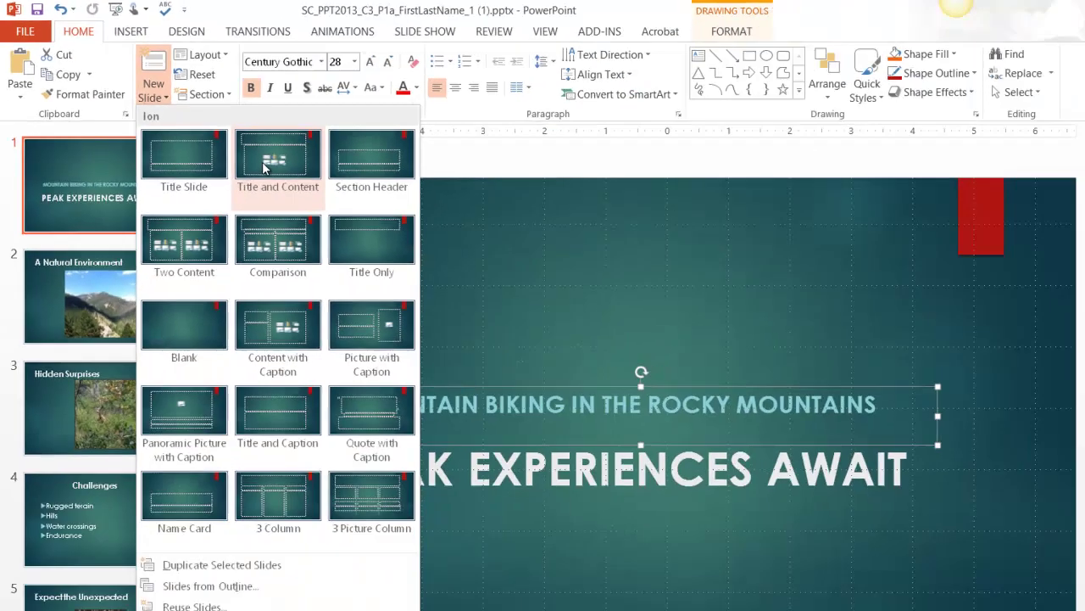
click(669, 371)
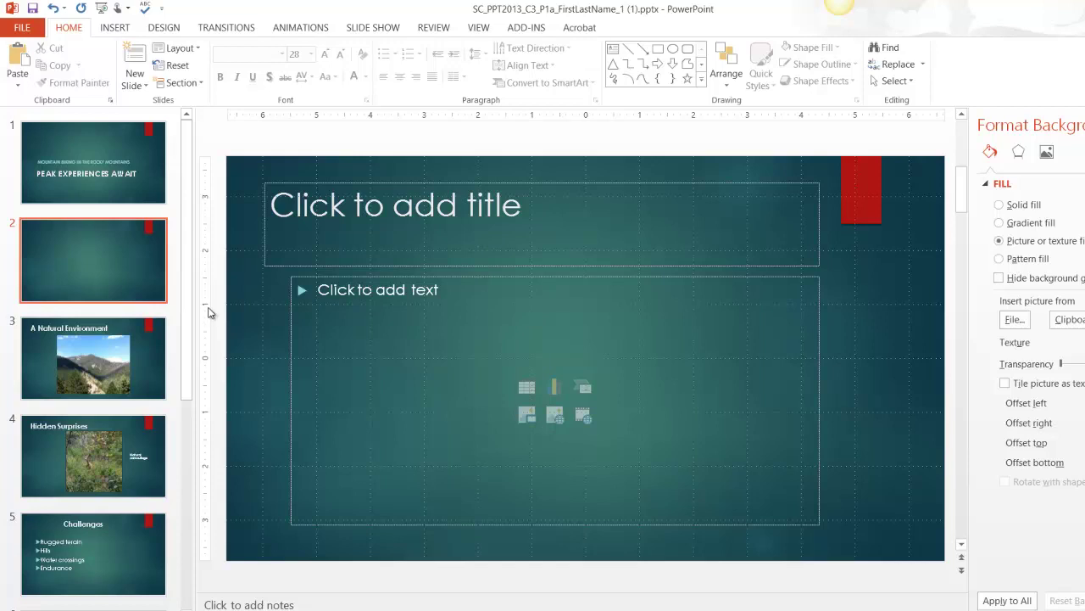
Apply a green glow effect to the mountain picture on the A Natural Environment slide
click(145, 336)
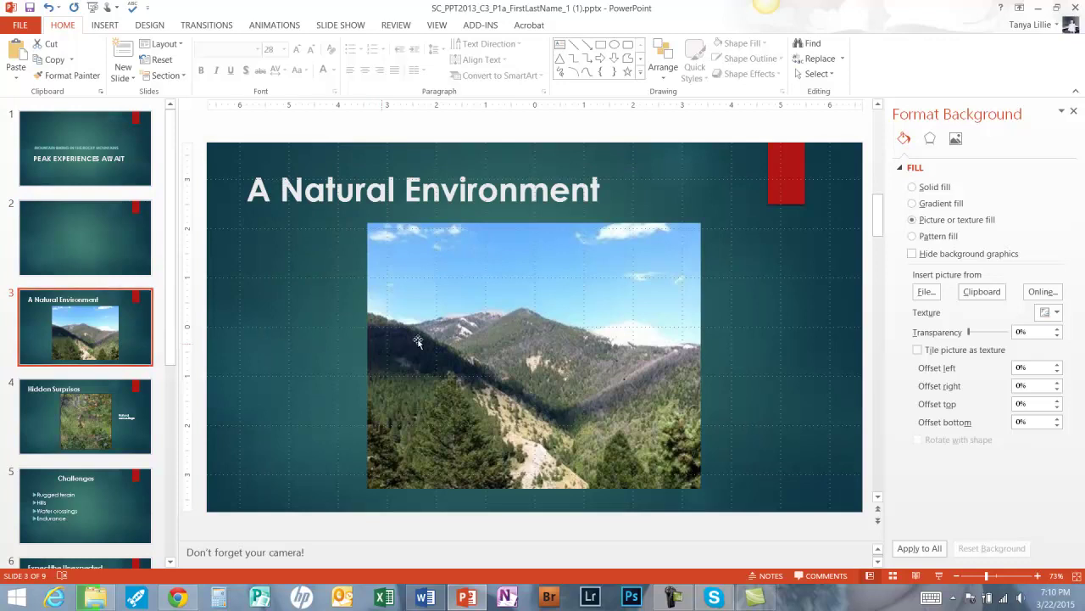
click(526, 321)
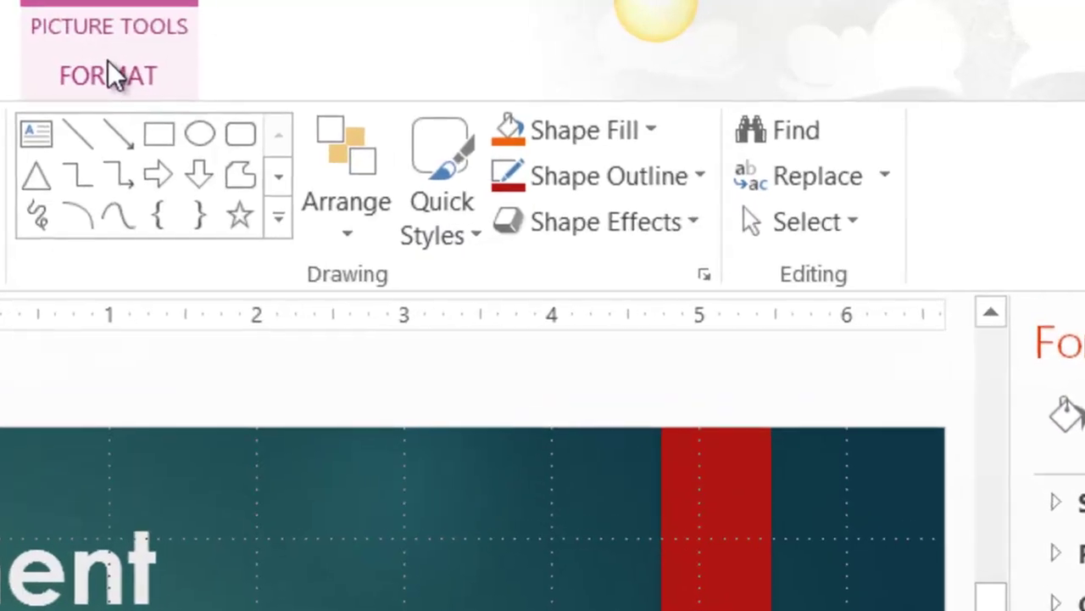
click(347, 48)
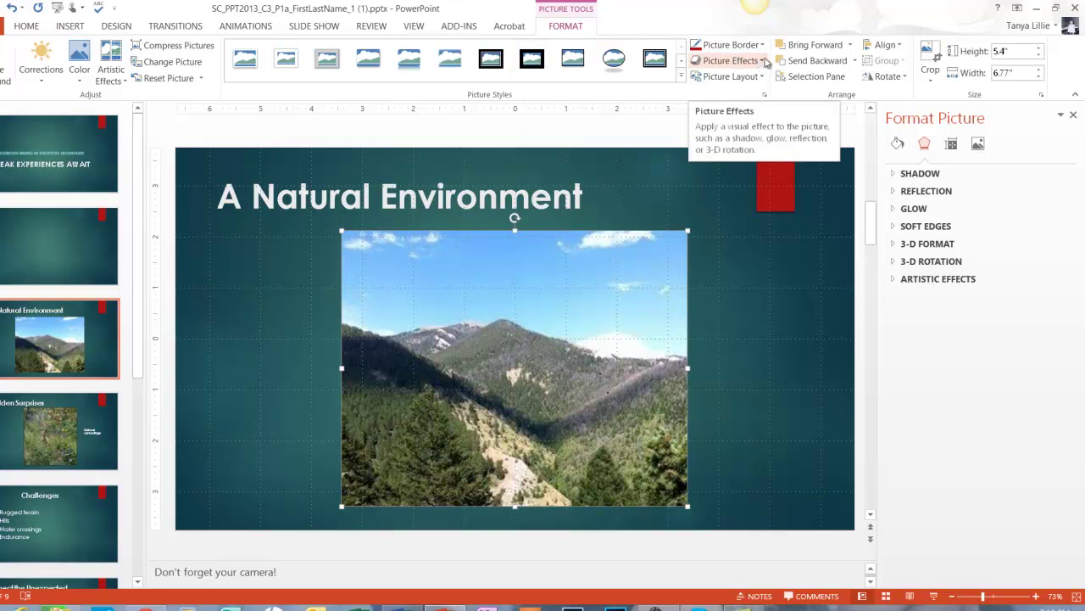
click(765, 63)
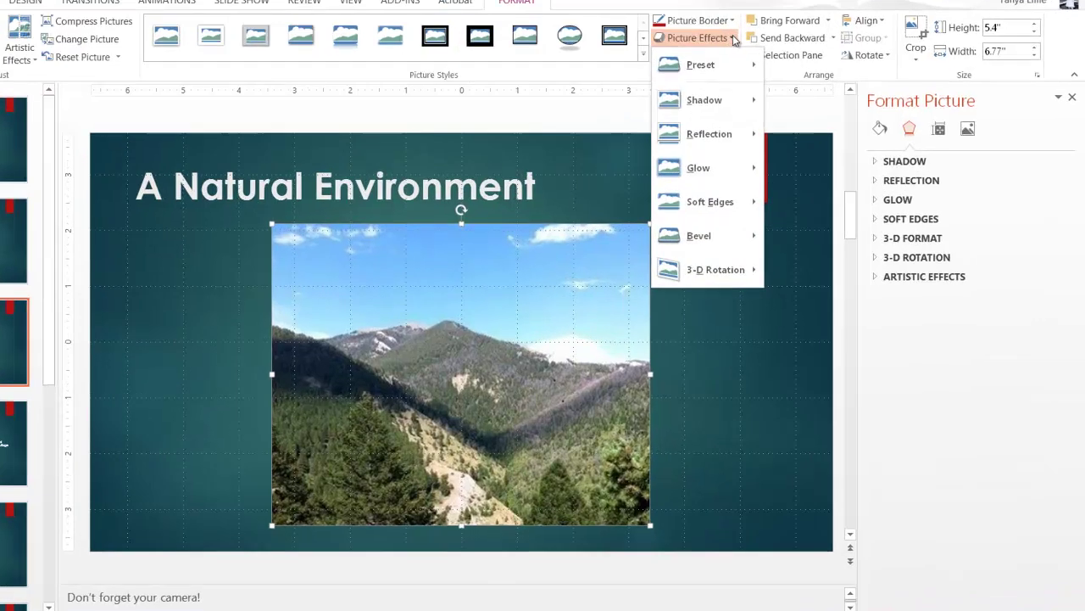
mouse_move(714, 167)
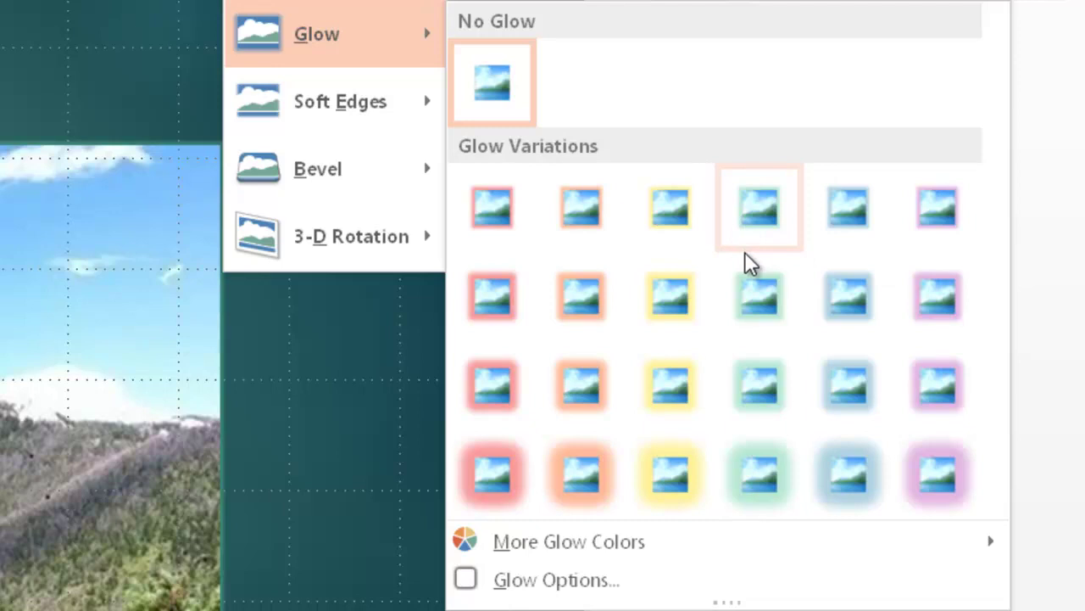
click(747, 460)
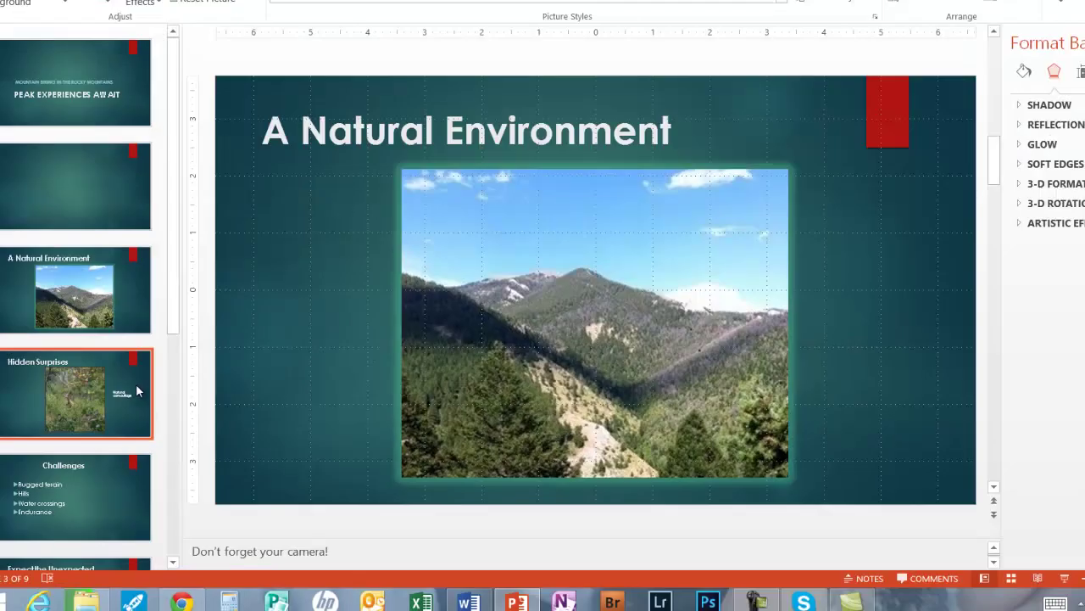
Apply the Appear animation to the bulleted list on the Challenges slide
click(137, 391)
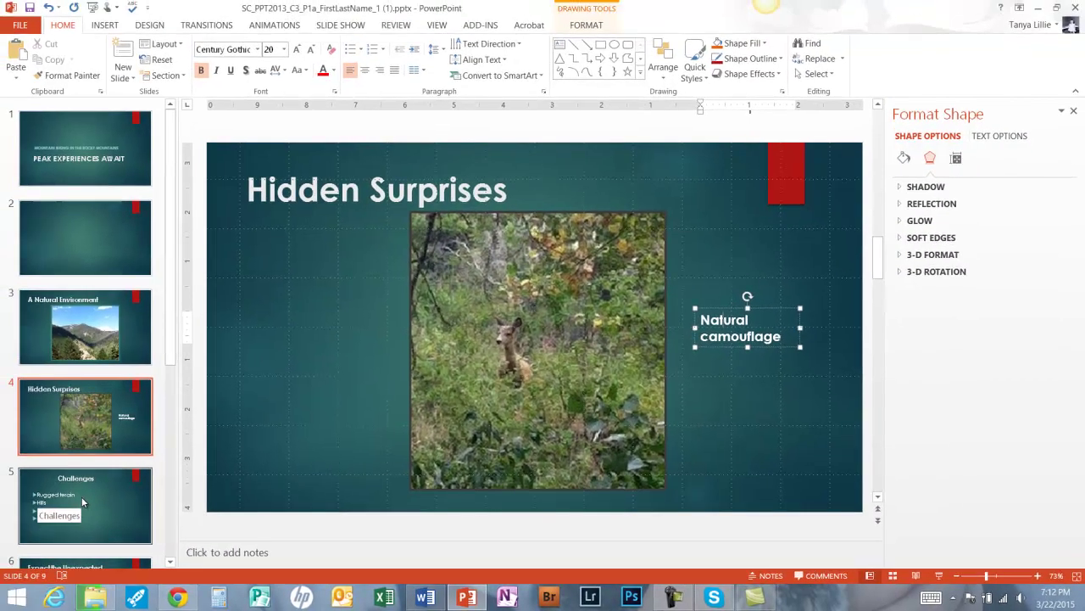
click(0, 475)
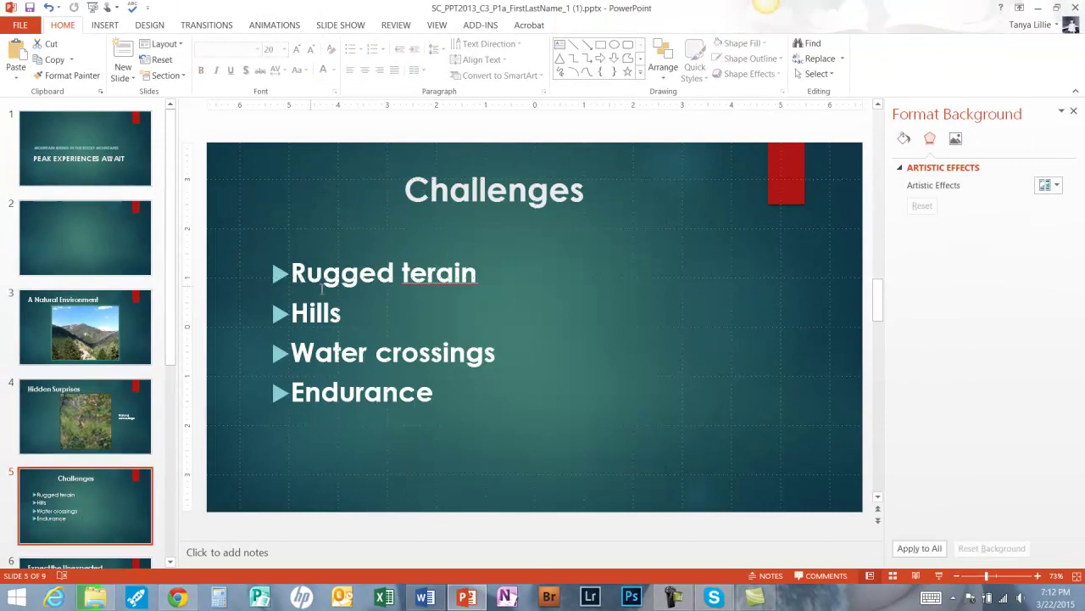
click(391, 272)
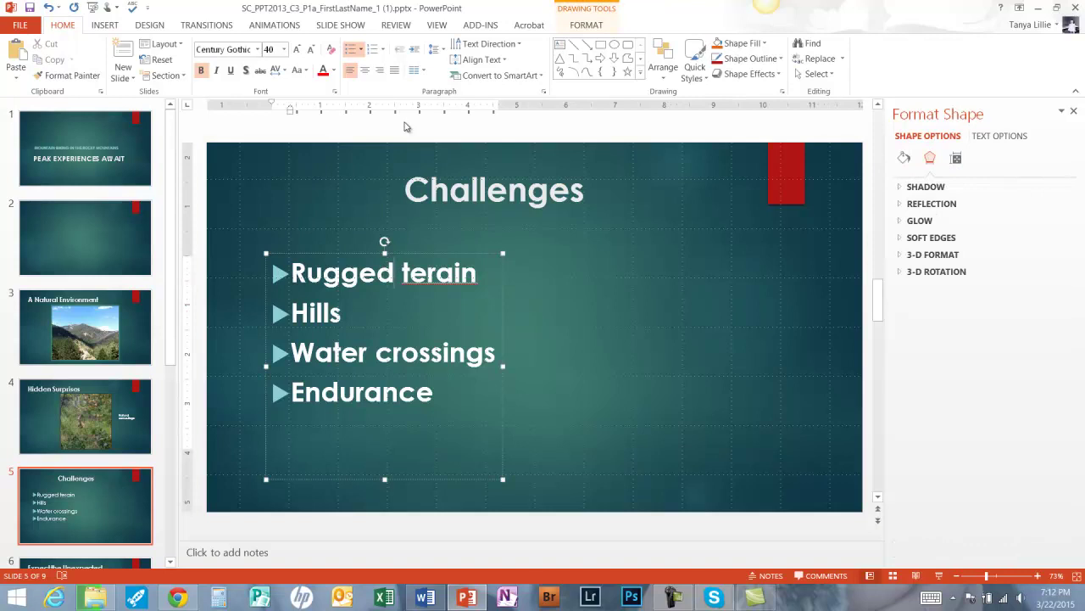
click(268, 24)
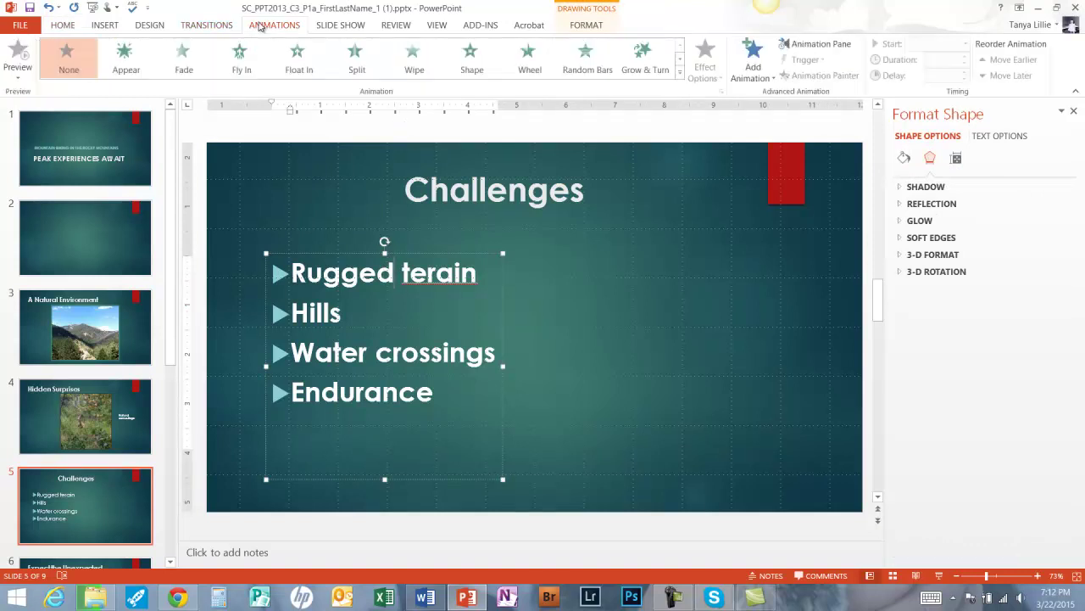
click(133, 65)
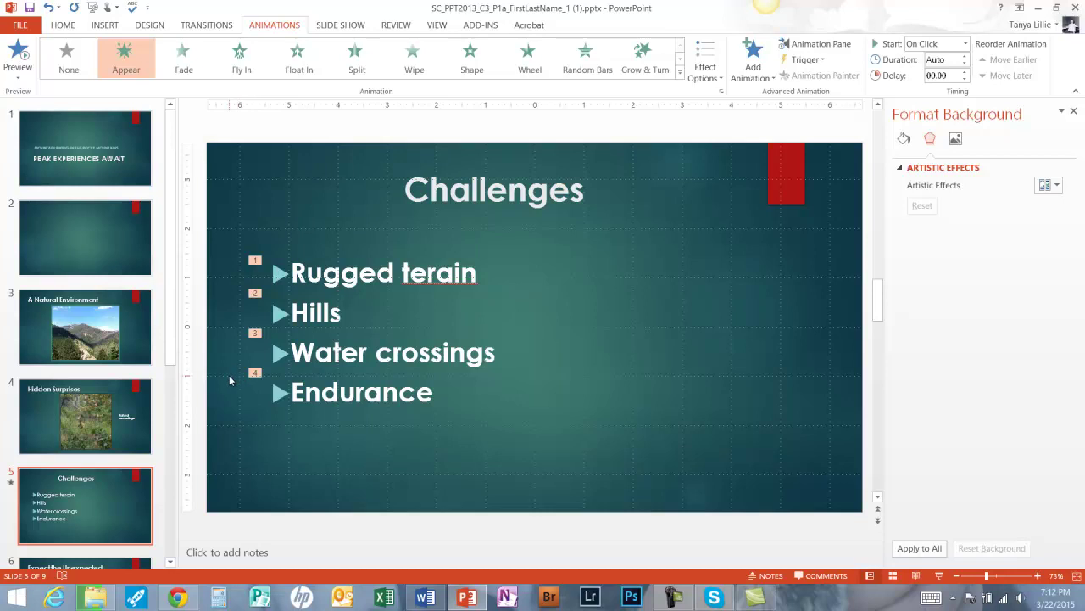
Recolor the biker picture on the Expect the Unexpected slide with the dark green accent variation
click(170, 561)
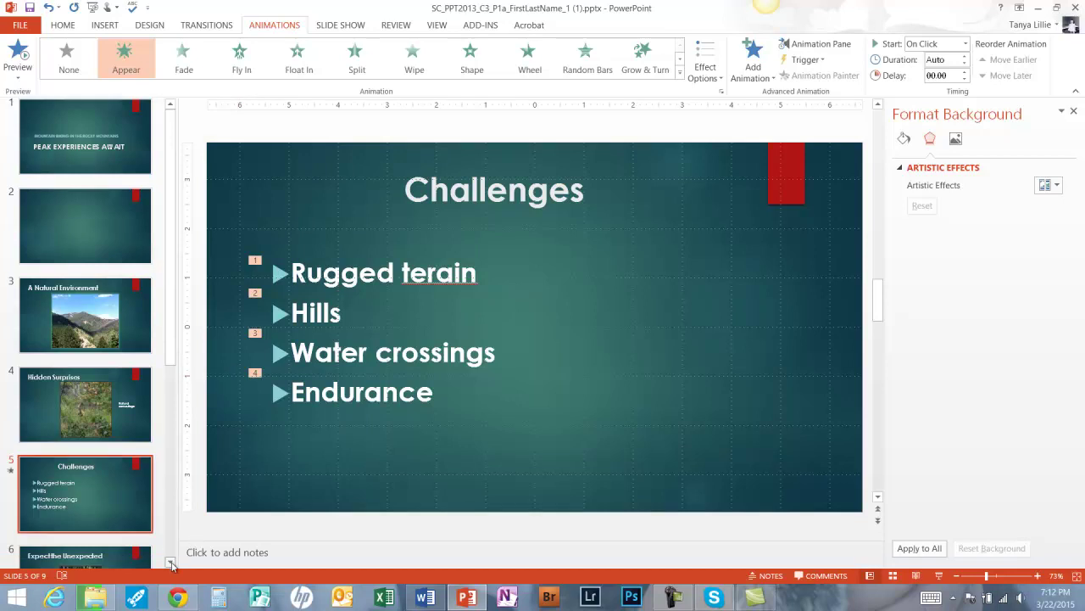
scroll(161, 441, down, 4)
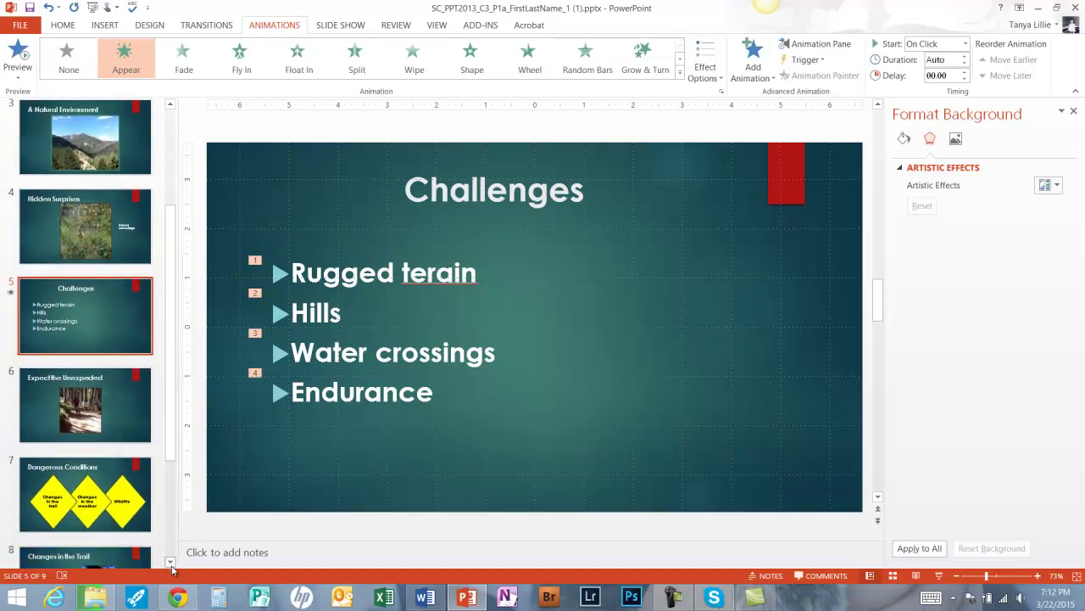
click(136, 430)
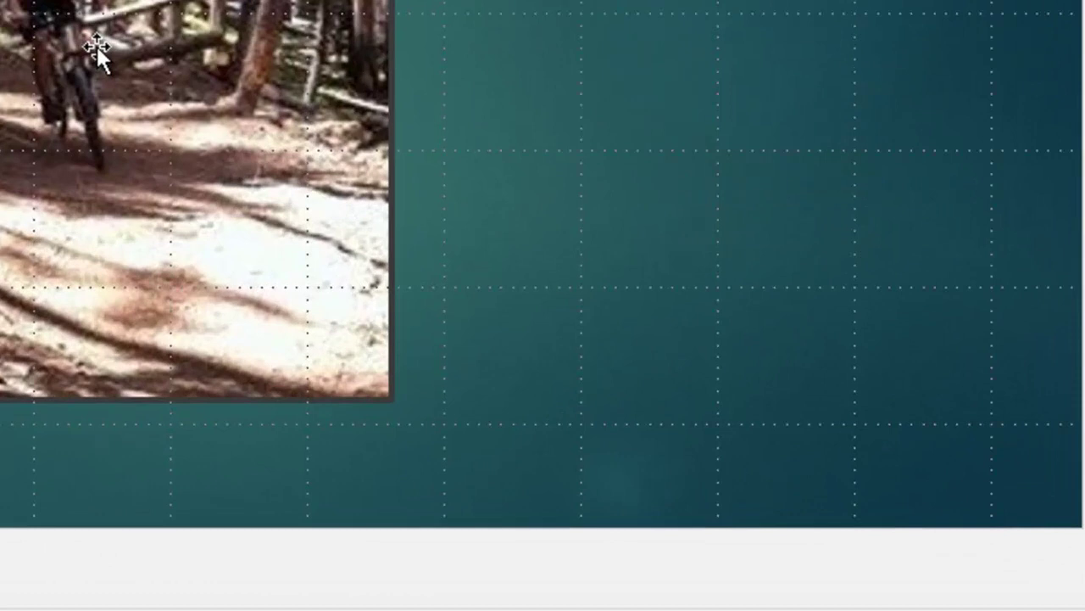
click(508, 339)
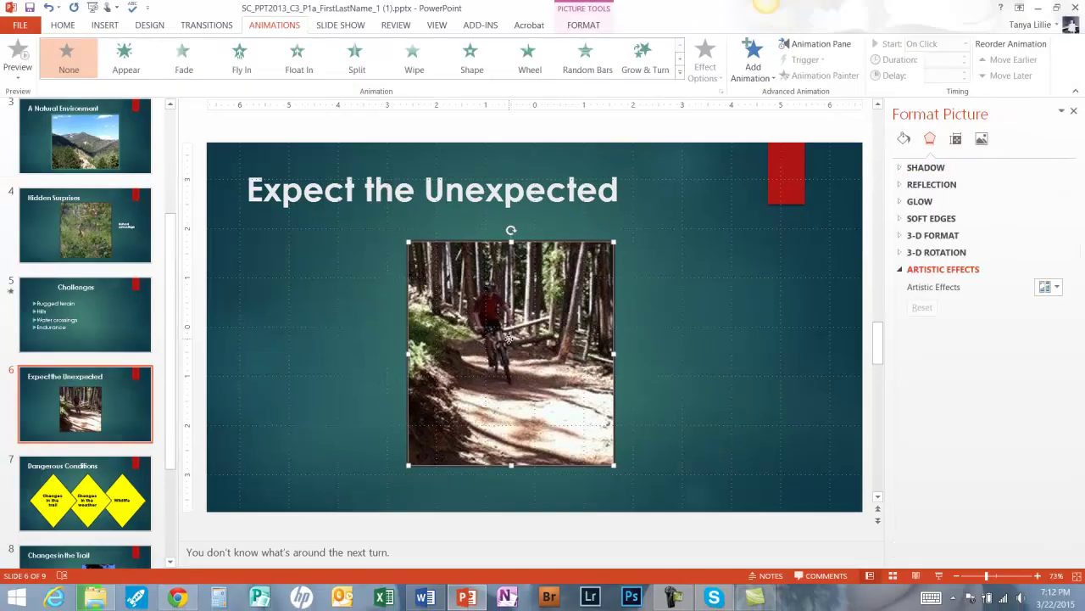
click(593, 28)
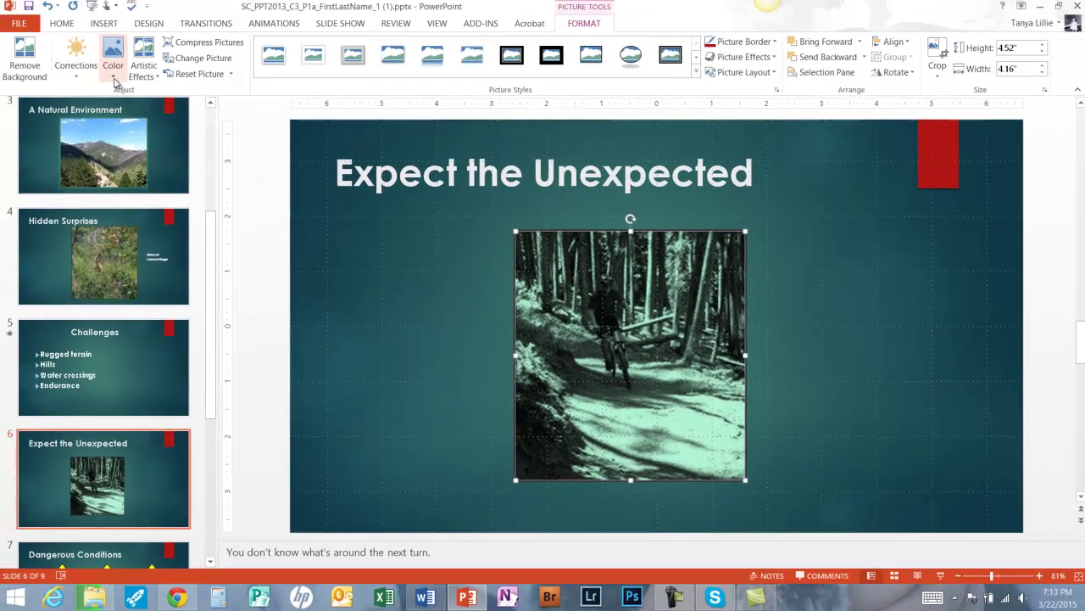
click(115, 77)
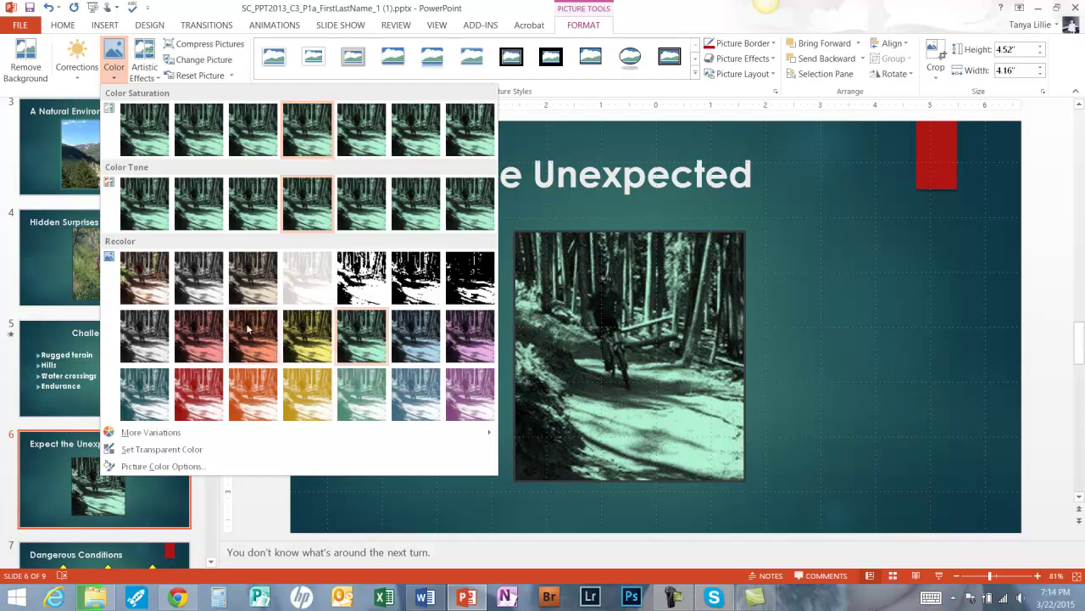
click(875, 7)
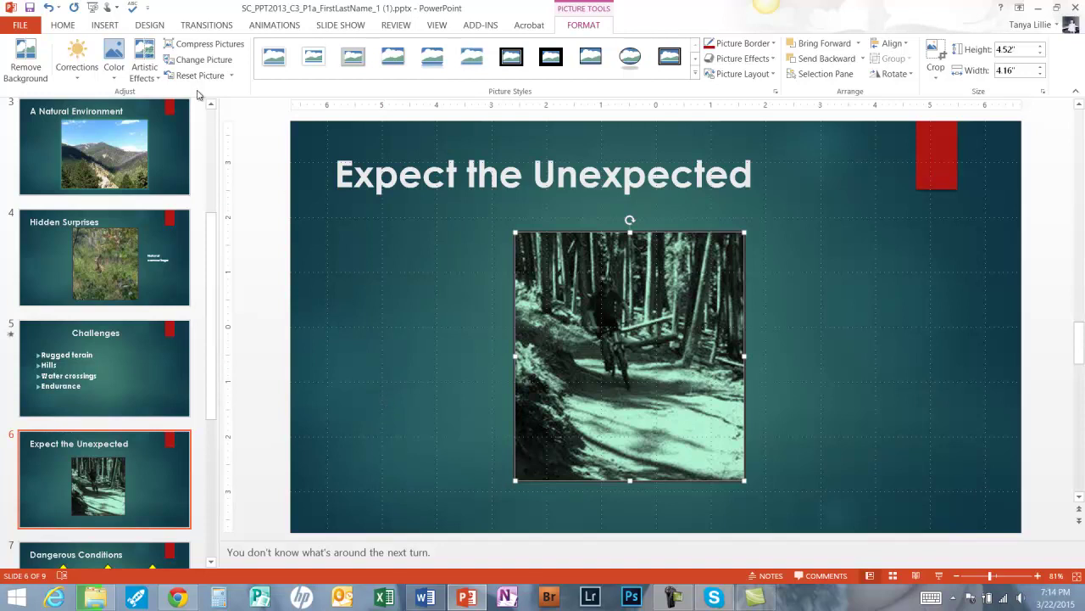
click(107, 26)
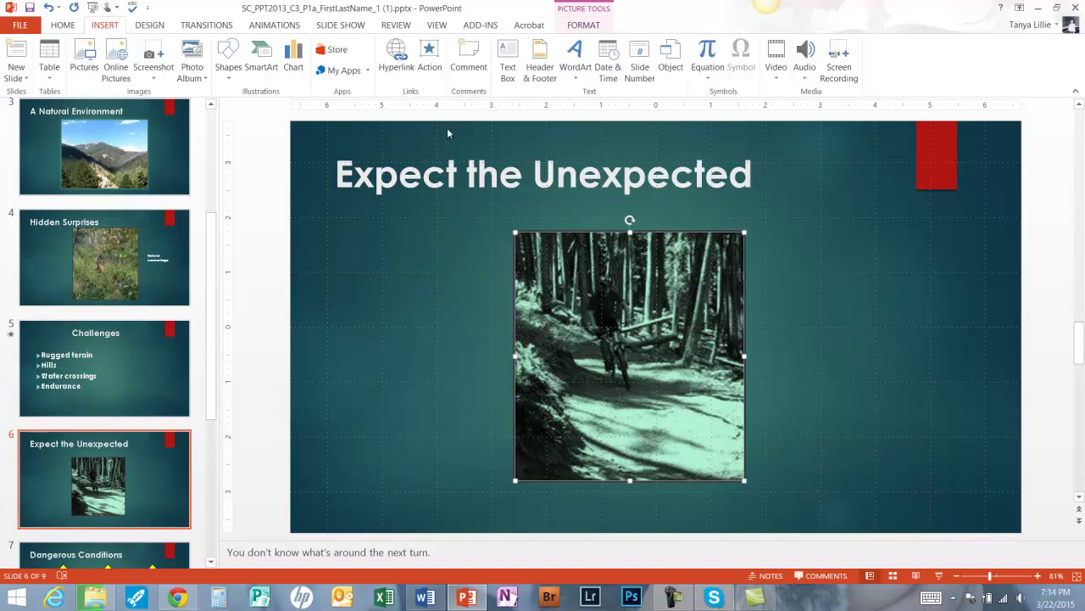
click(508, 59)
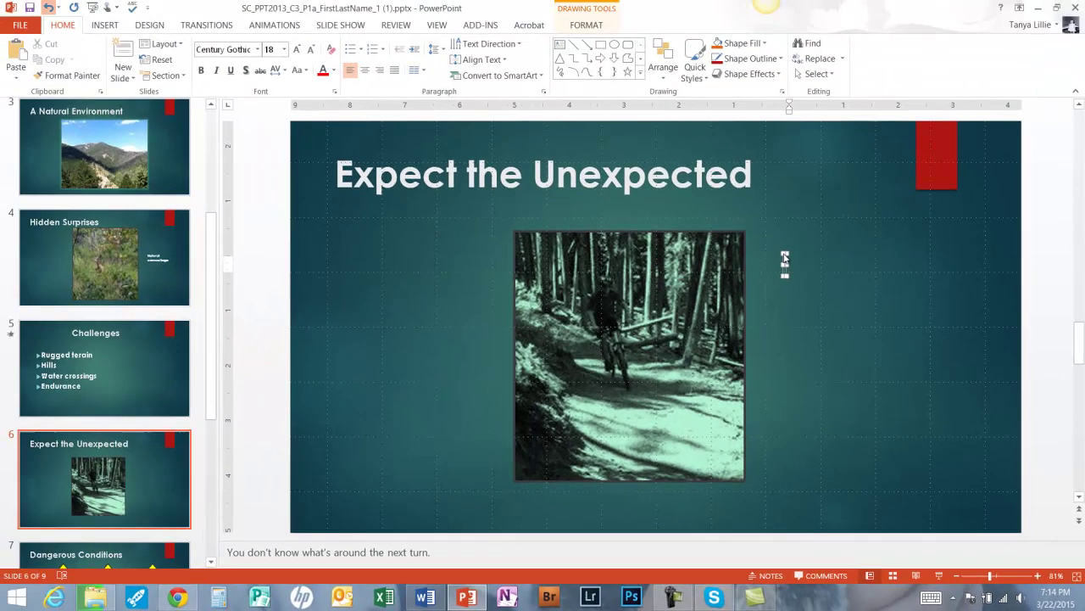
click(49, 8)
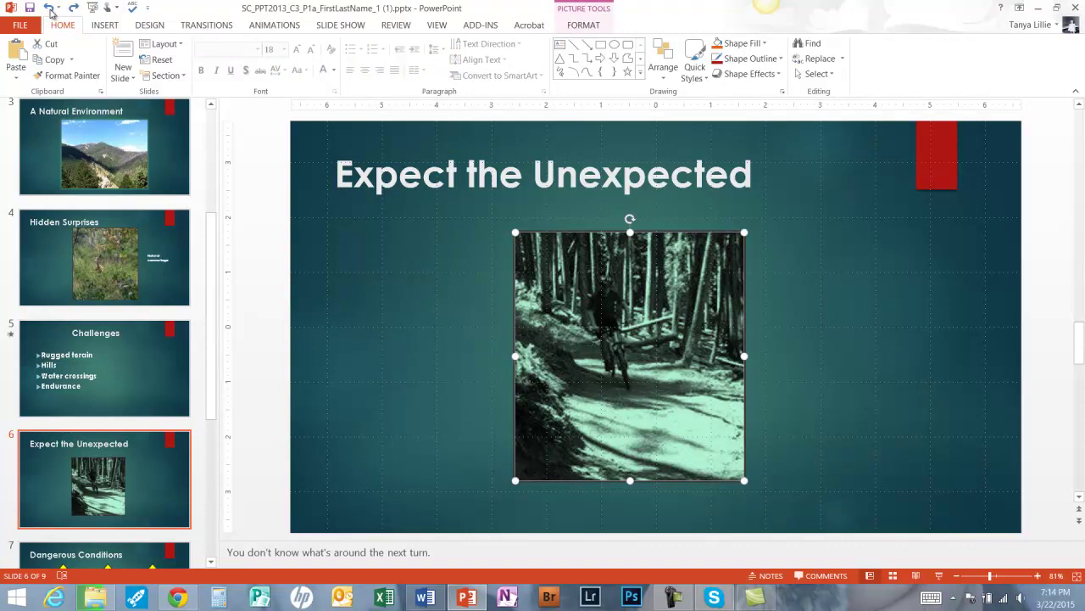
Add a text box reading "Your text here" beside the right edge of the biker picture
click(105, 26)
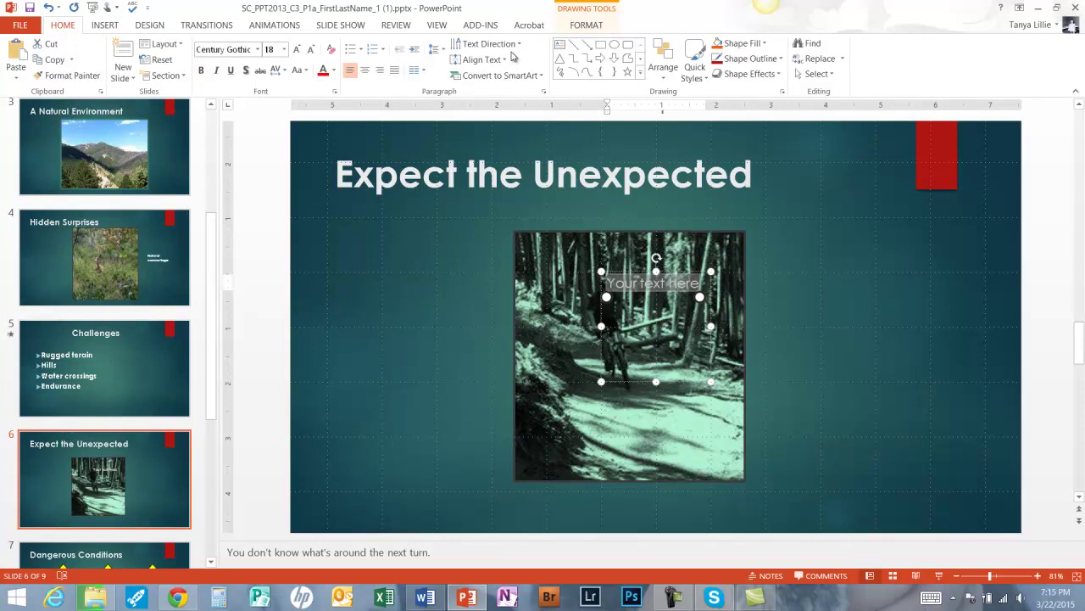
key(ctrl+z)
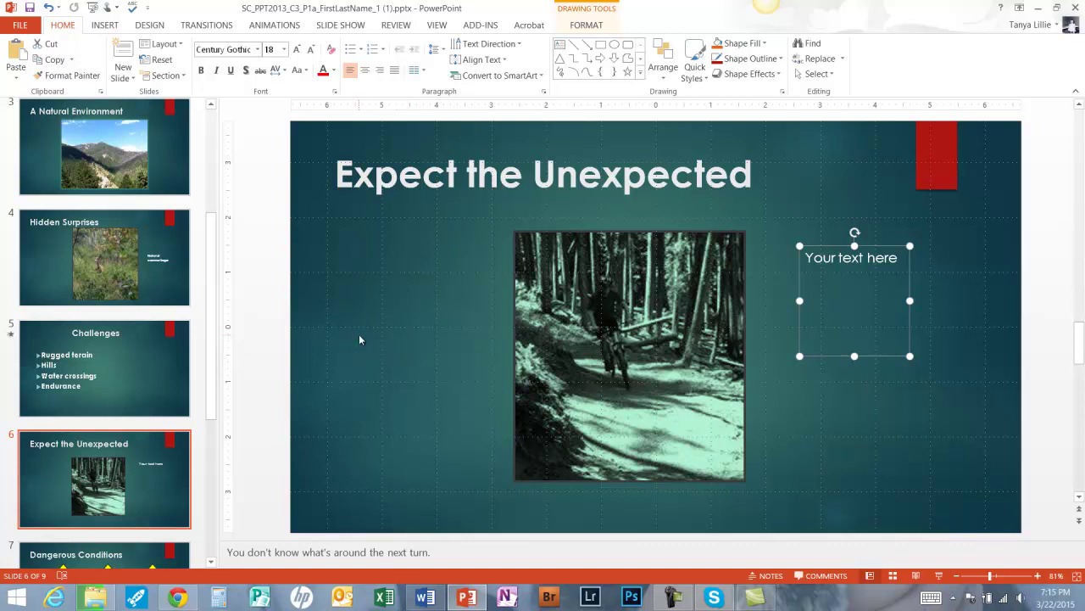
Add a Two Content slide after Expect the Unexpected and insert the video support_SC_P13_C3_P1a_bikers.m4v into its right-hand content placeholder
click(134, 79)
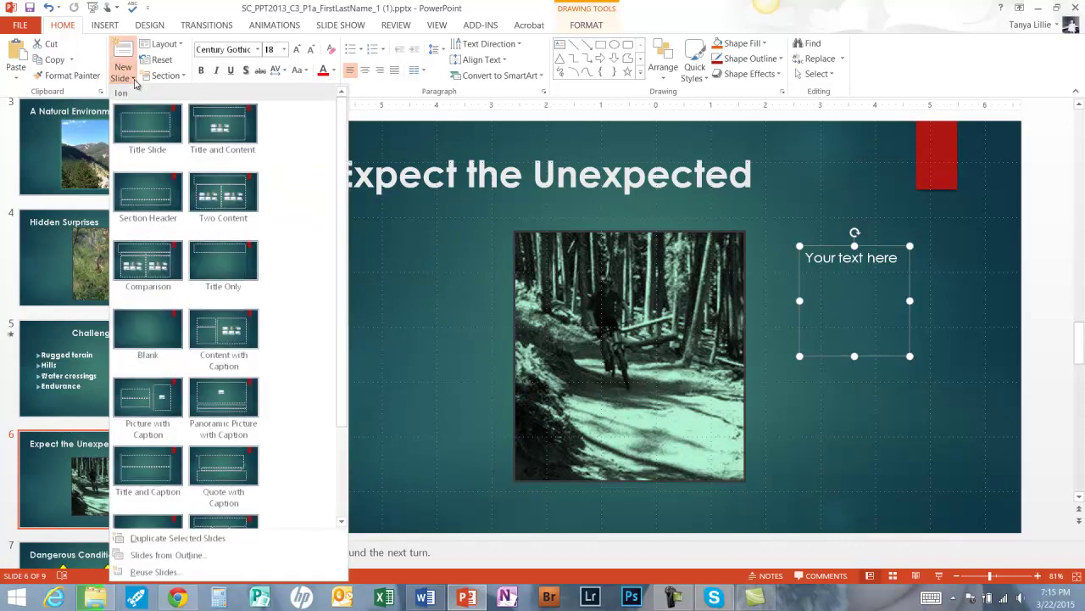
click(225, 207)
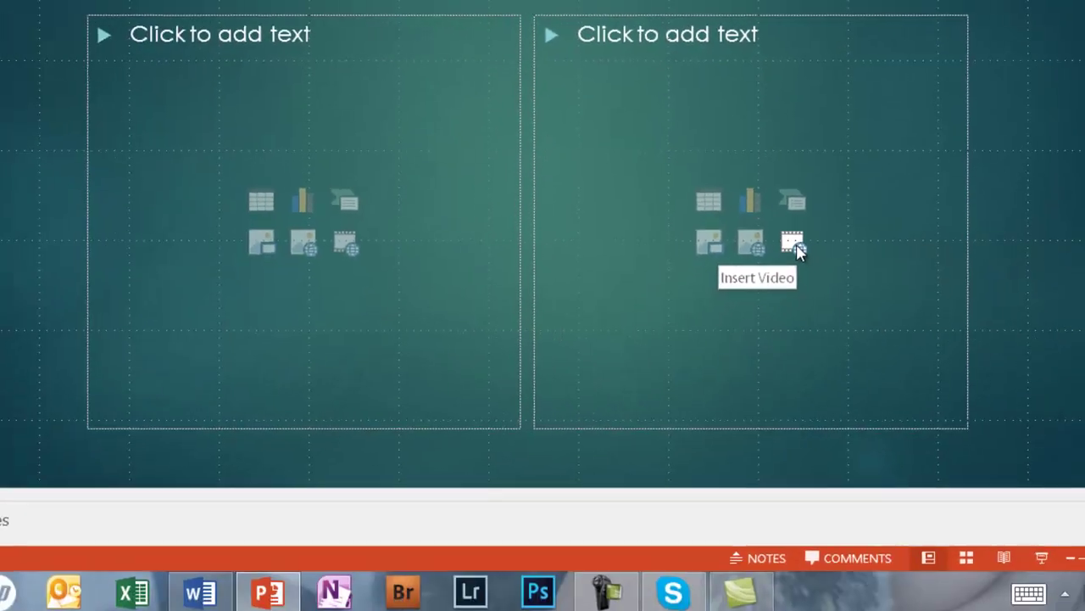
click(795, 242)
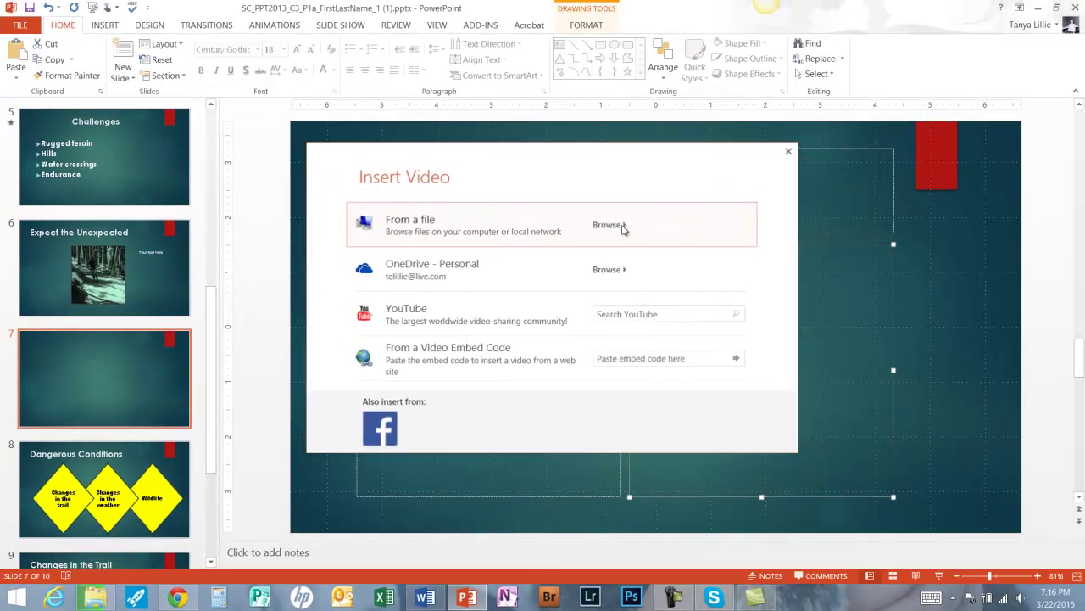
click(535, 2)
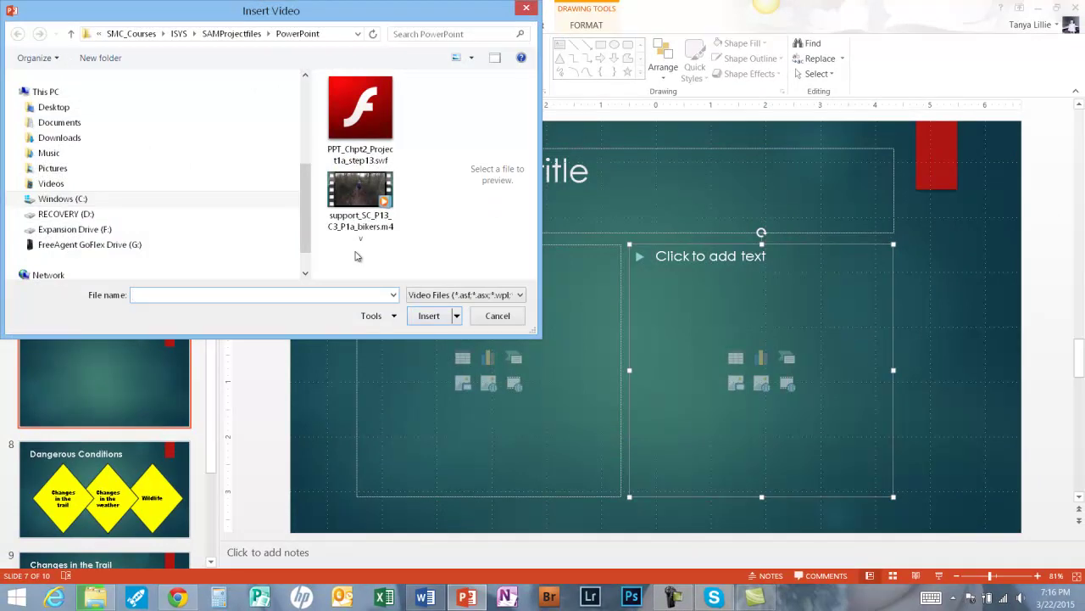
click(369, 202)
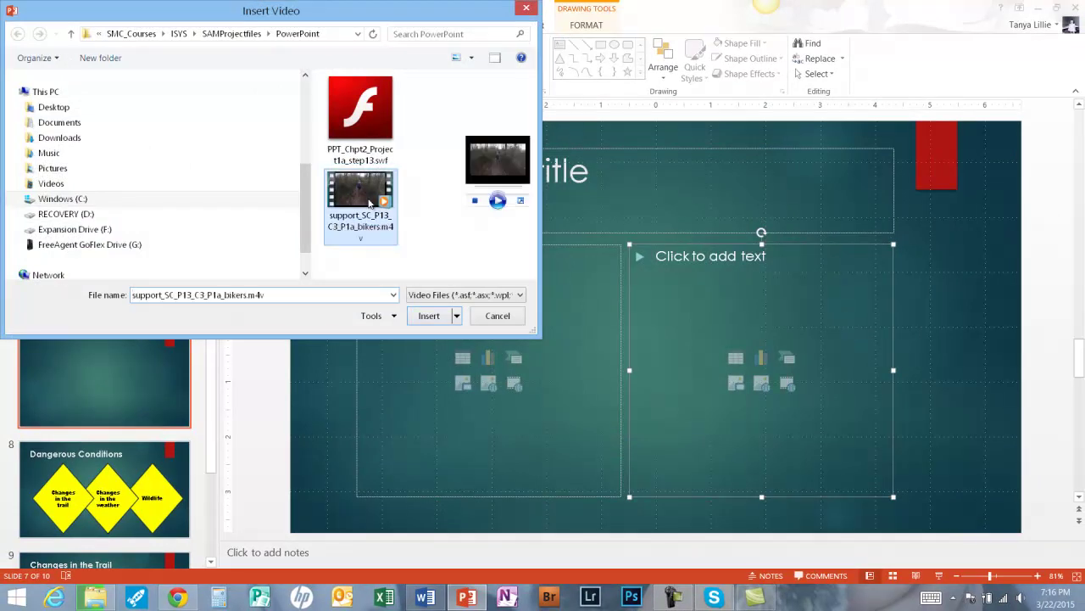
click(431, 318)
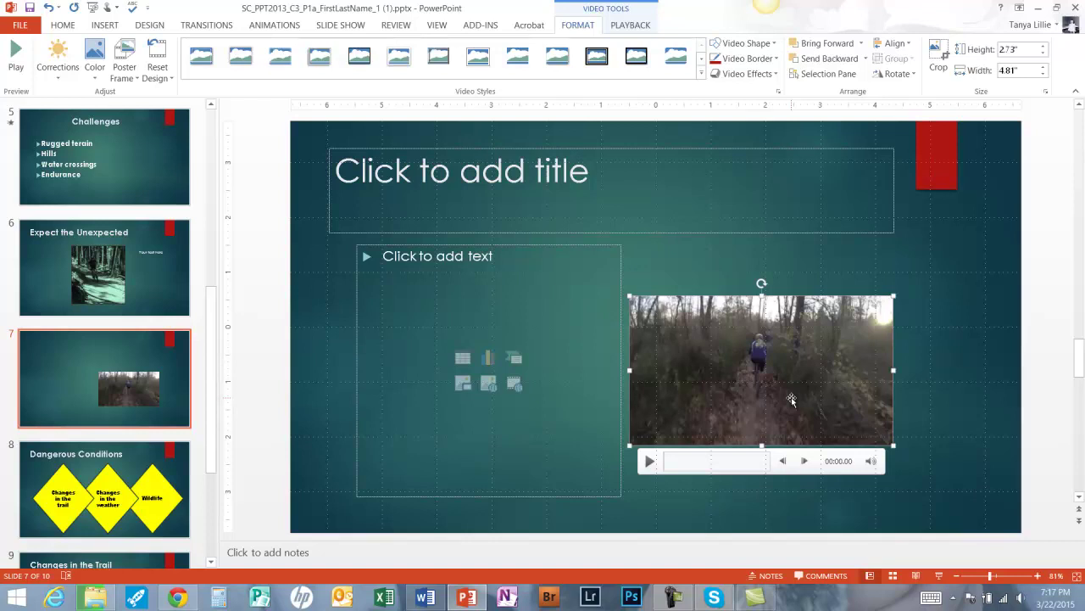
Send the middle "Changes in the weather" diamond to the back on the Dangerous Conditions slide
click(125, 502)
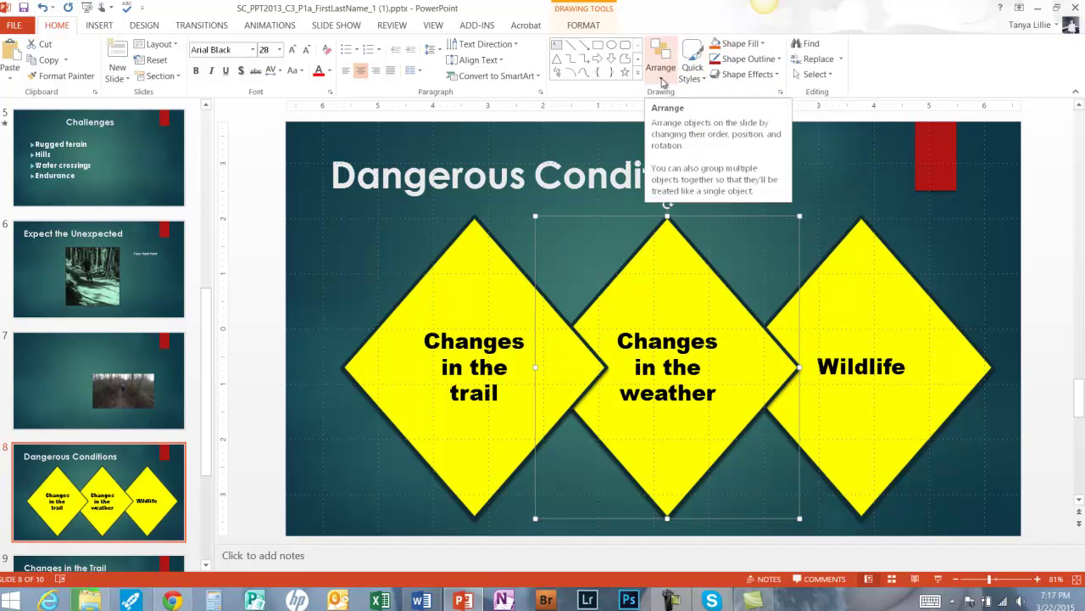
click(662, 81)
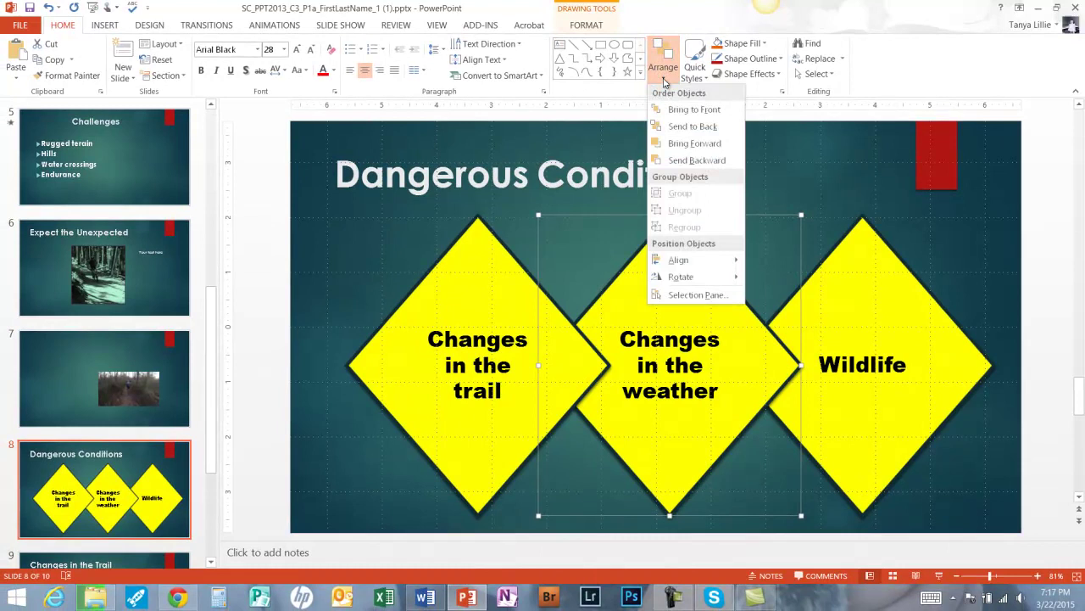
click(682, 128)
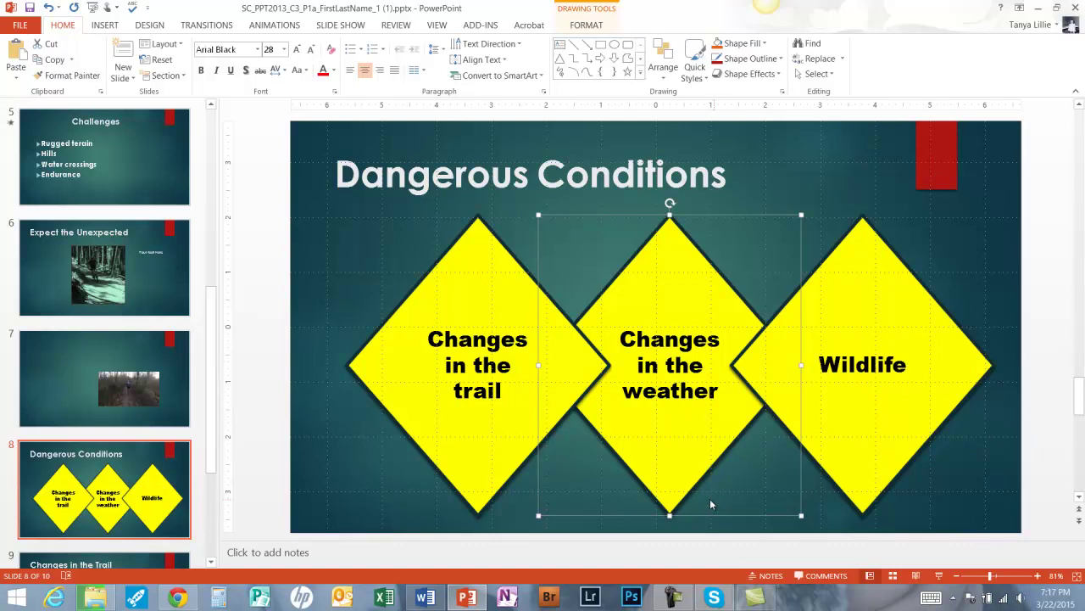
Apply the Wipe animation to the red arrow on the Changes in the Trail slide
click(212, 562)
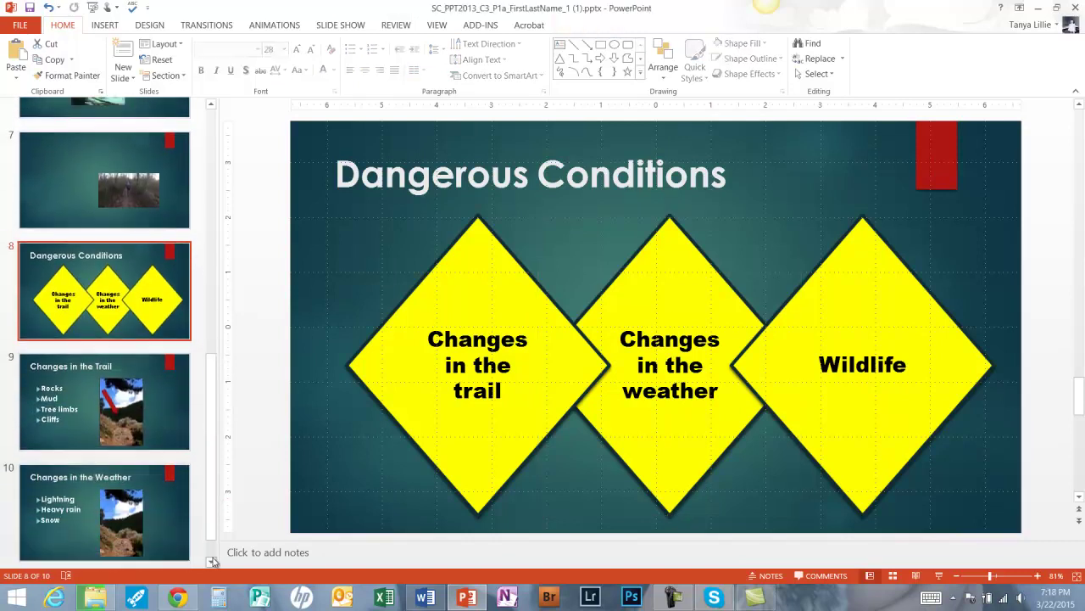
click(166, 379)
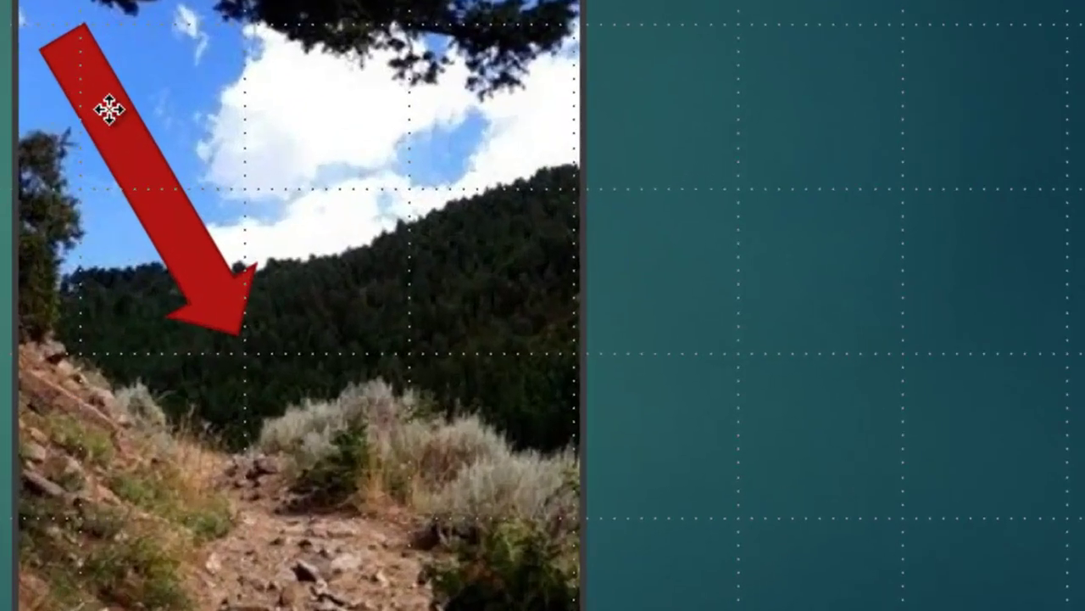
click(664, 301)
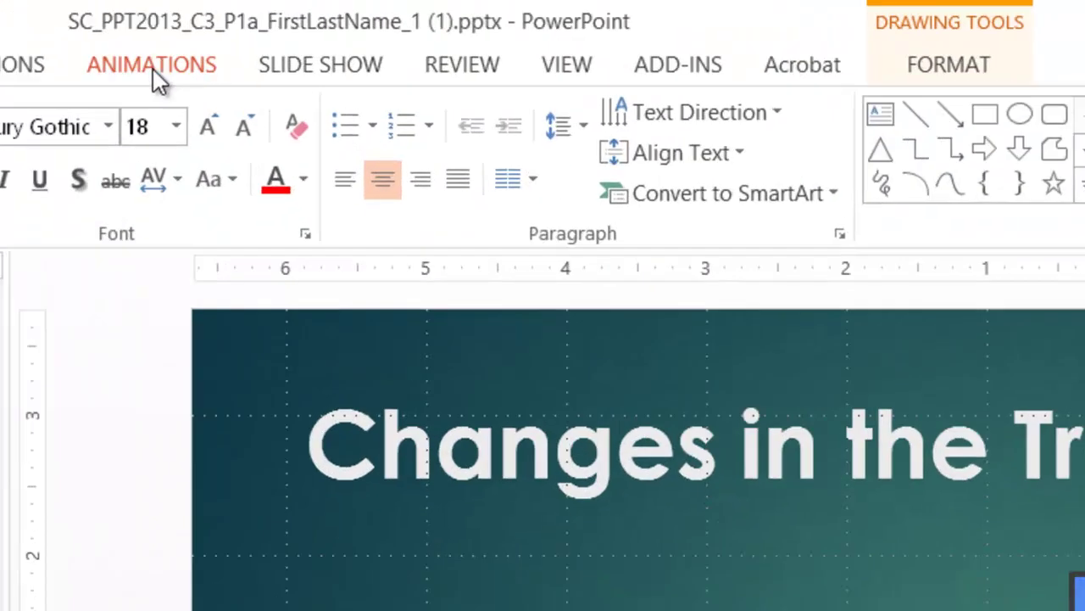
click(273, 25)
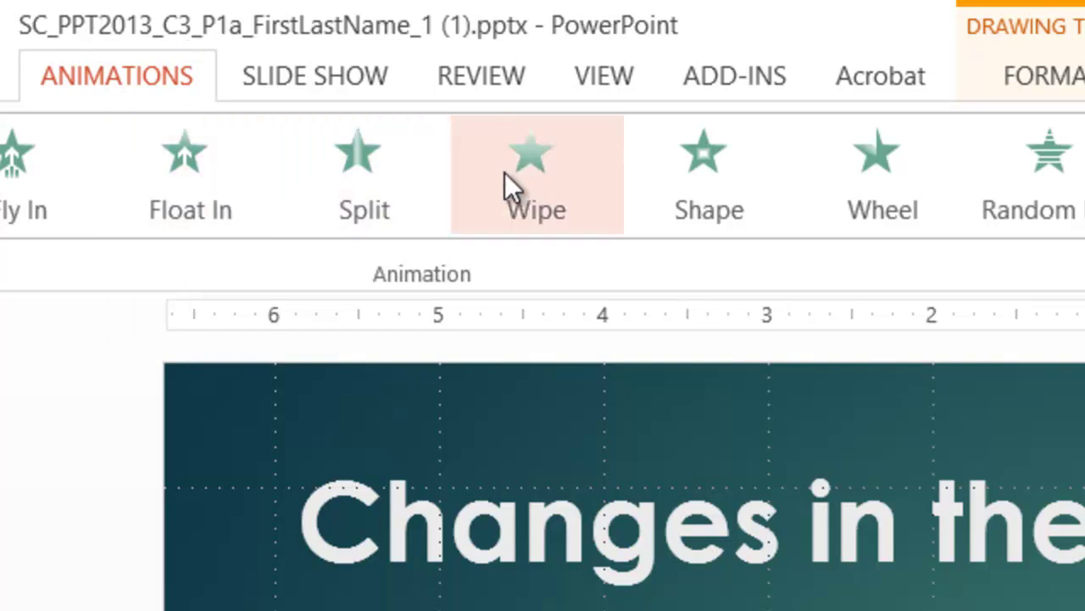
click(538, 179)
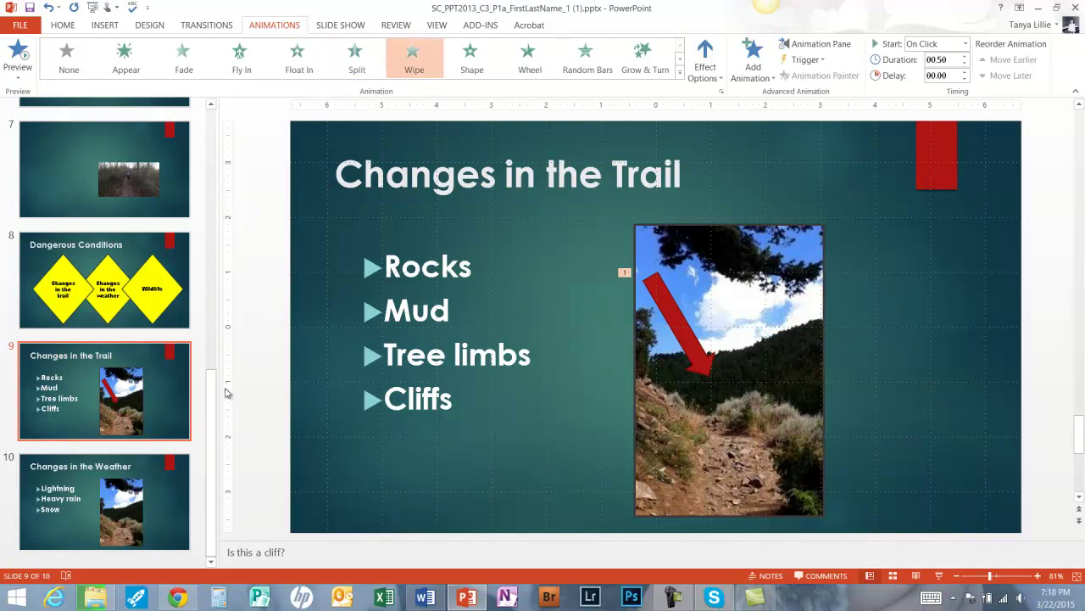
Apply the Chalk Sketch artistic effect to the trail picture on the Changes in the Weather slide
click(175, 490)
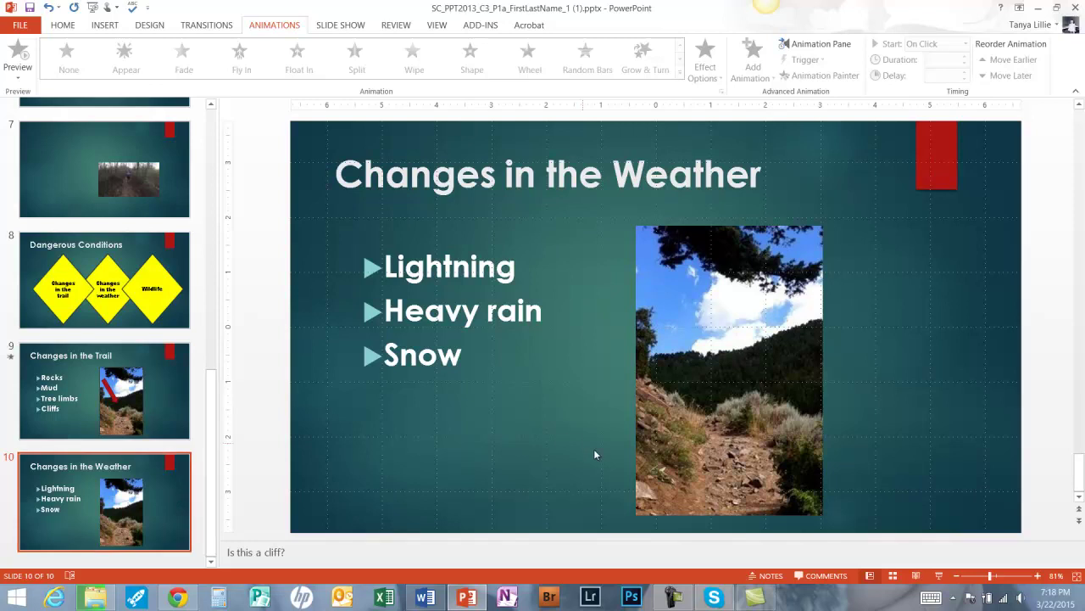
click(725, 356)
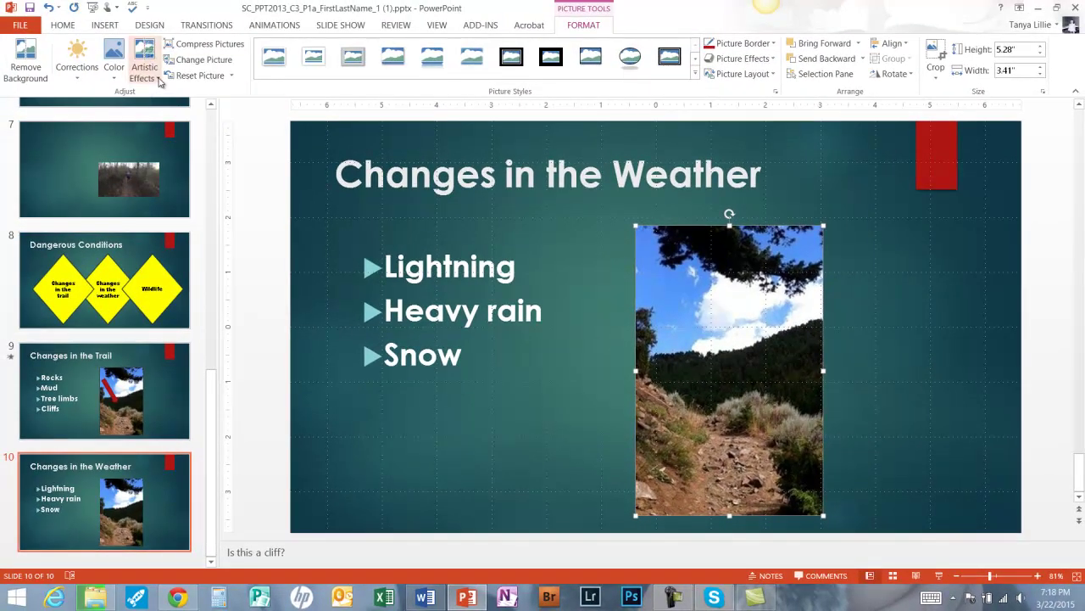
click(159, 79)
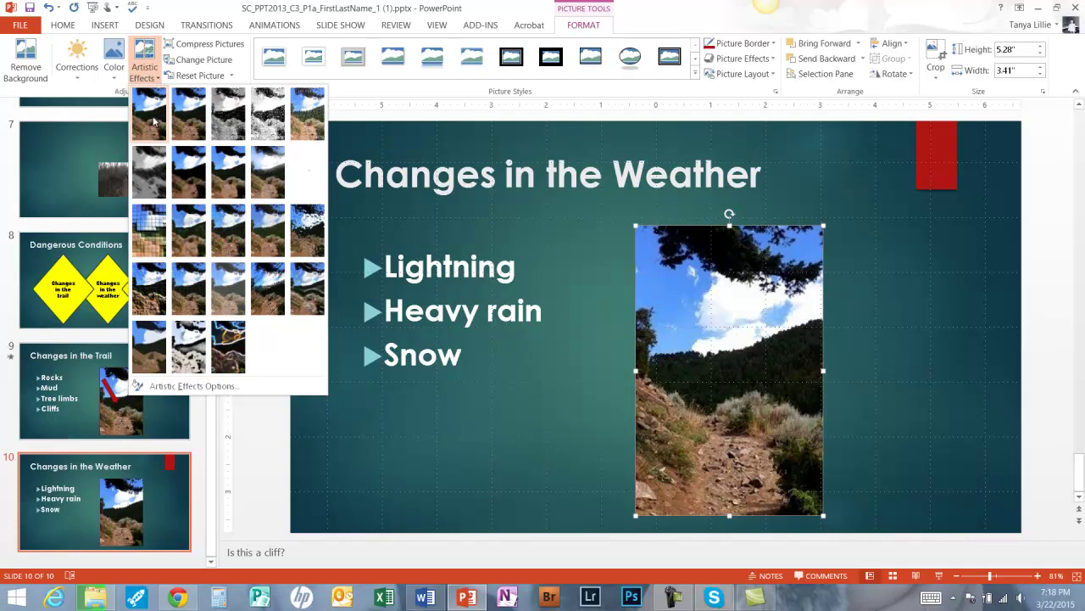
click(154, 165)
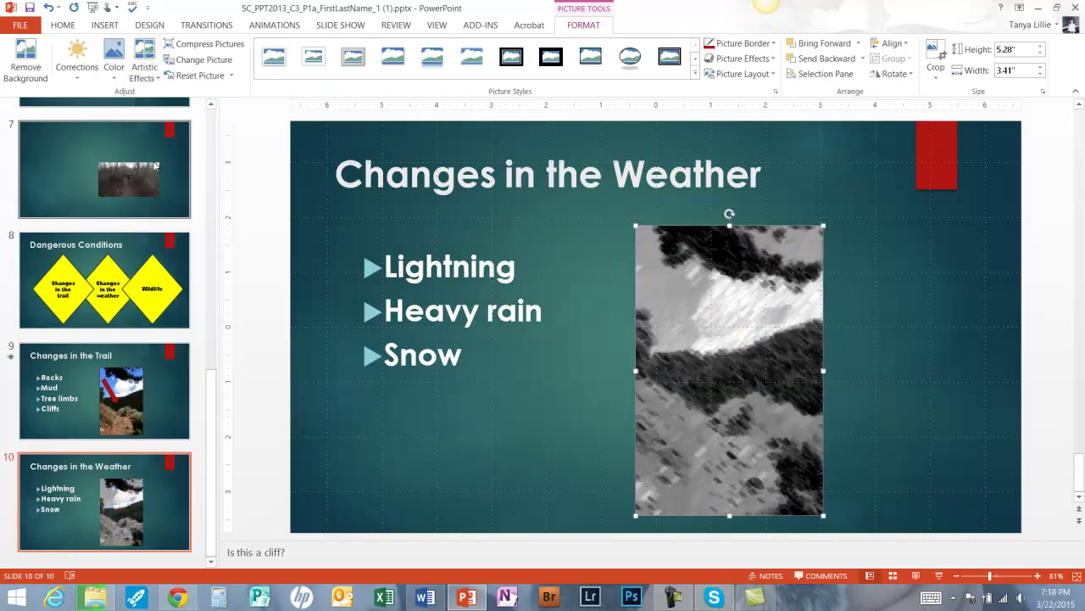